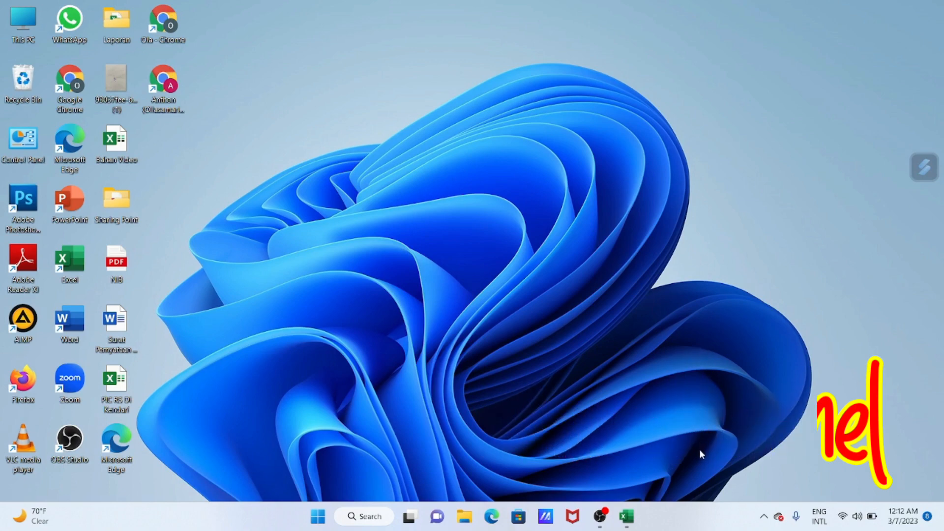
- Switch to the Bahan Video workbook in Excel and look over the medicine table and its KEBUTUHAN quantities
click(627, 515)
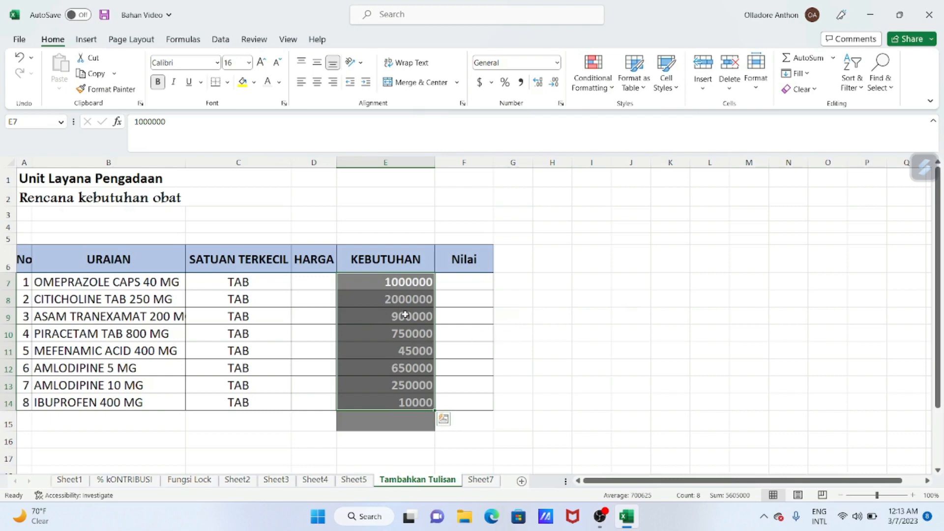
click(381, 289)
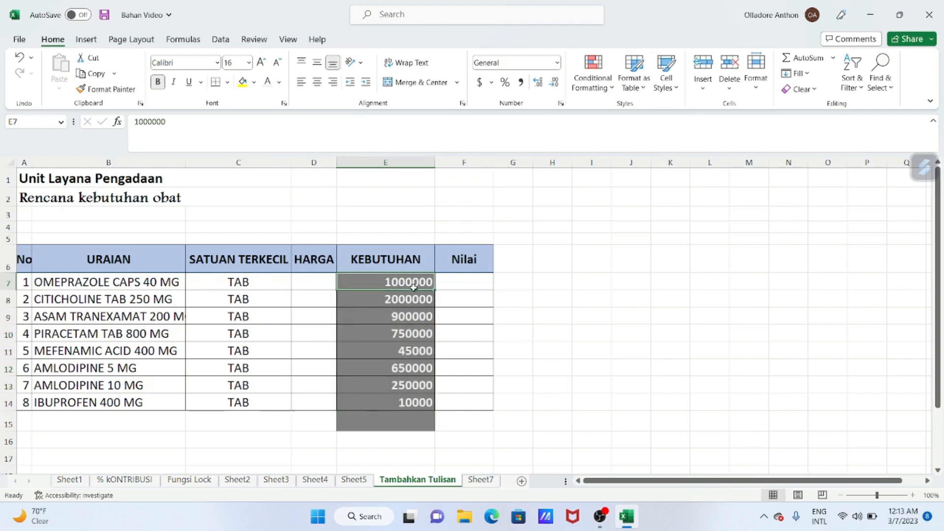
drag(414, 288, 410, 402)
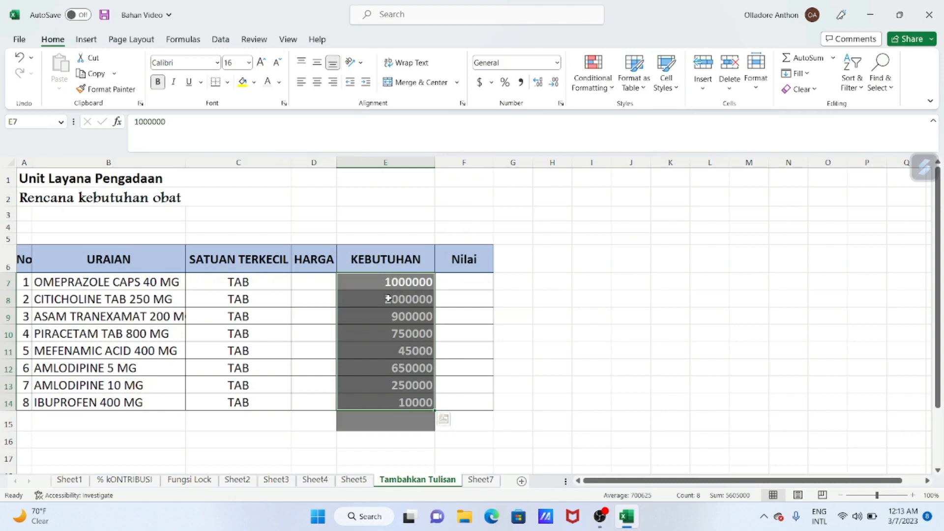
click(388, 282)
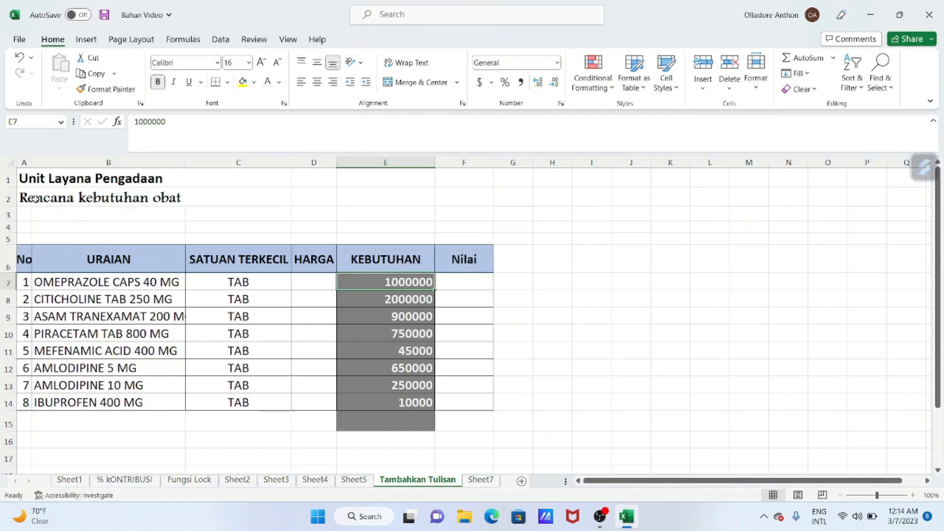
drag(35, 183, 467, 426)
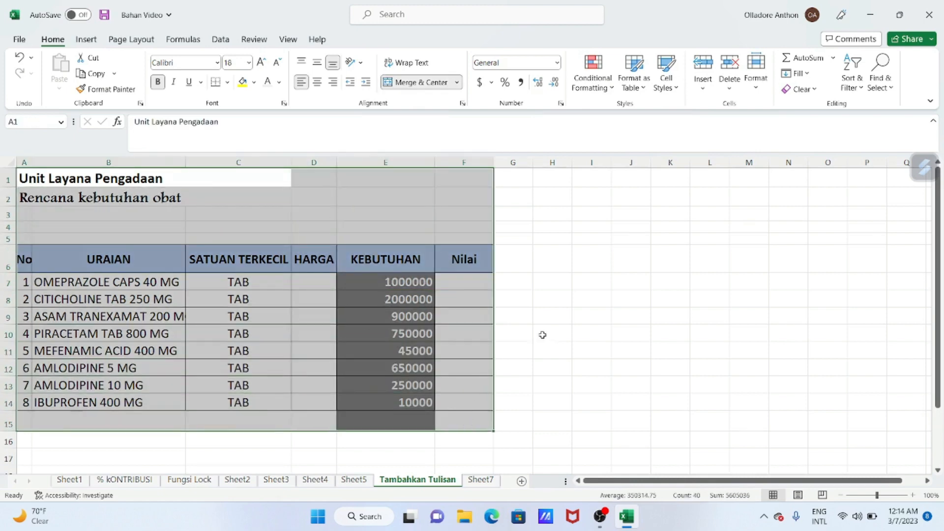
click(550, 314)
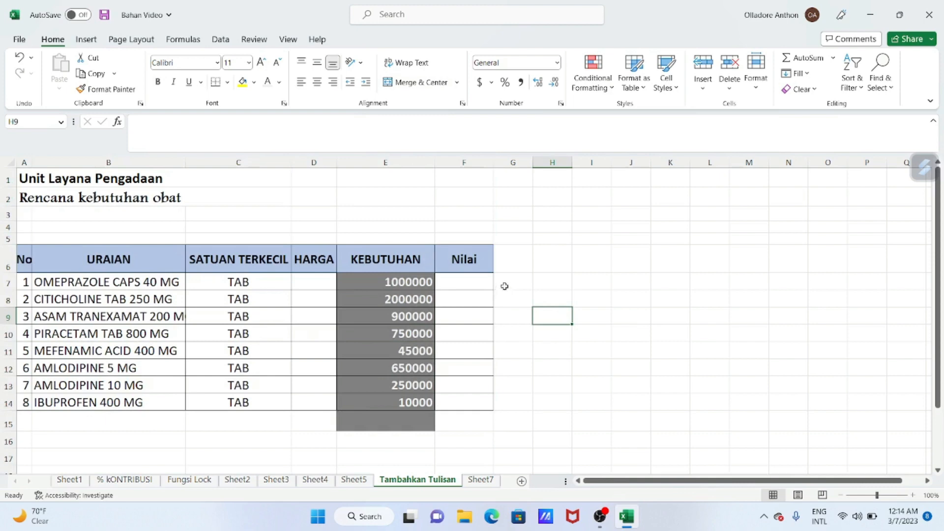
- Inspect the stored content of cell E7 and the KEBUTUHAN quantities in E7:E15
click(413, 282)
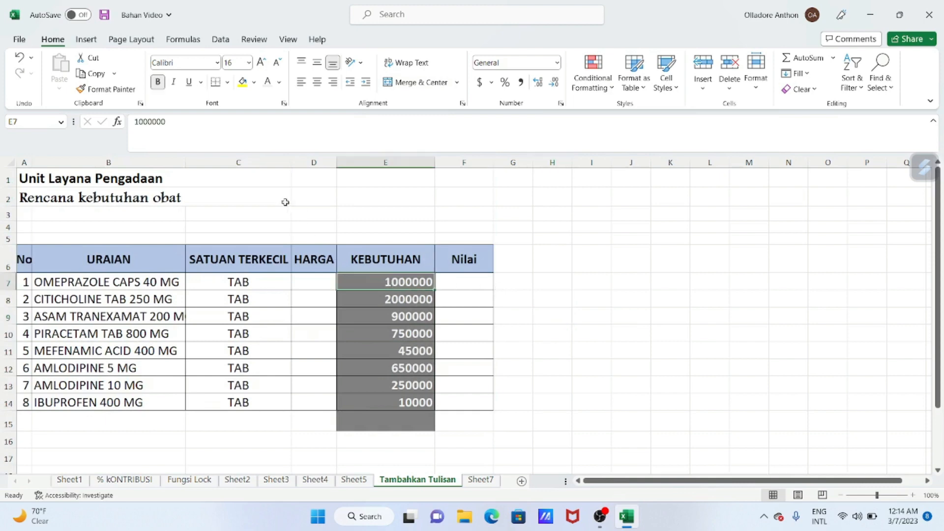
click(177, 121)
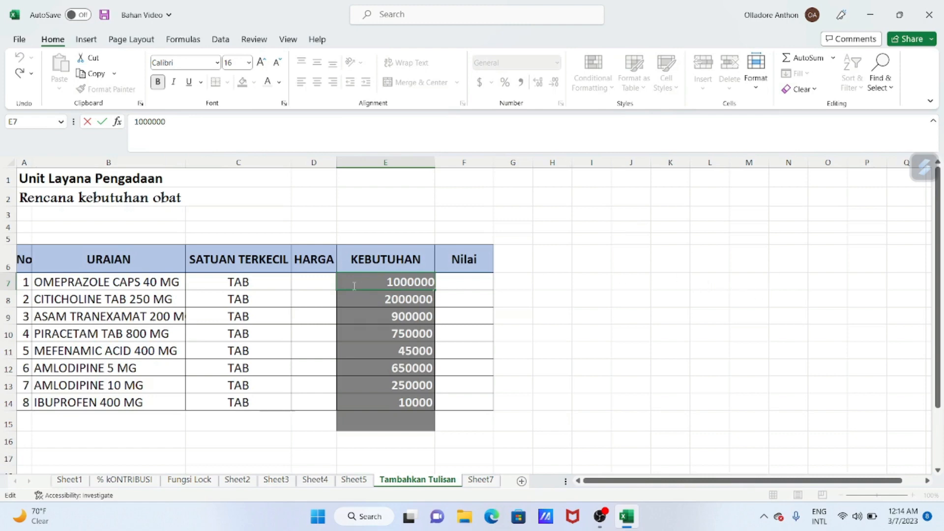
click(655, 301)
click(370, 280)
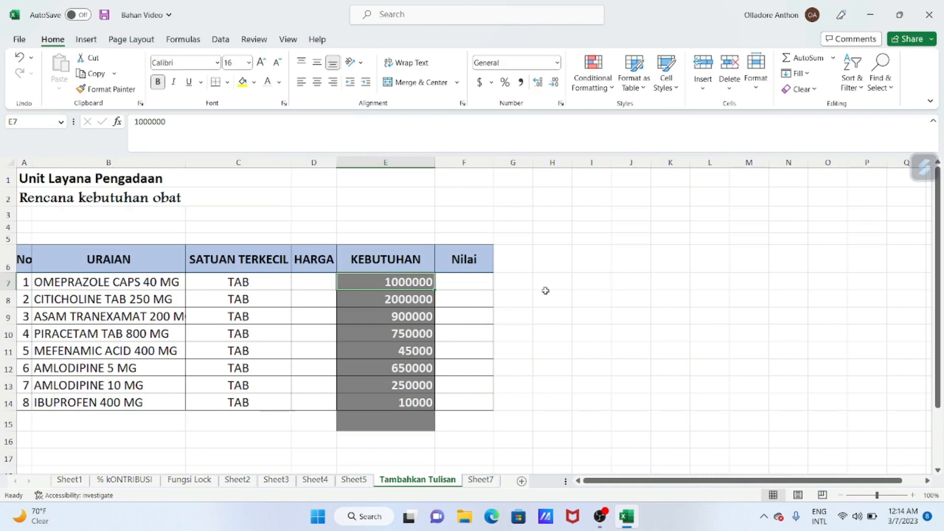
click(647, 279)
drag(392, 280, 408, 416)
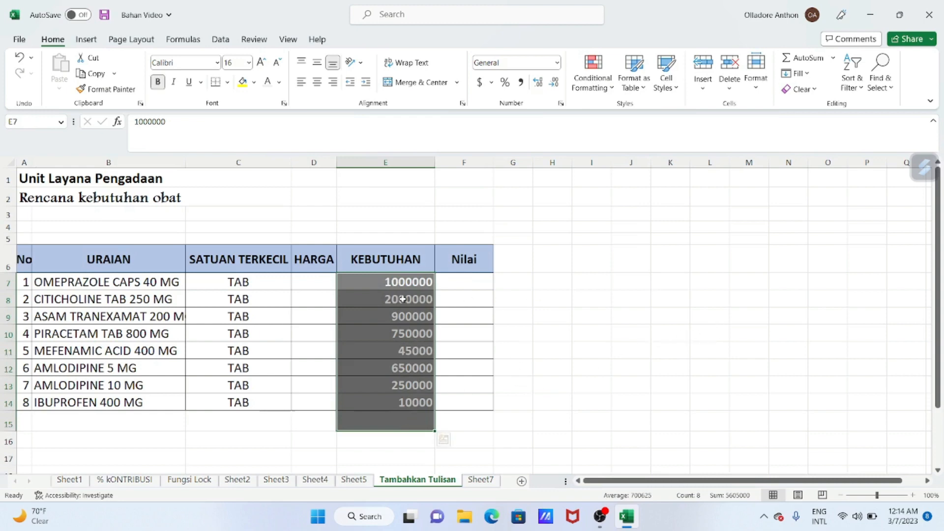
drag(390, 283, 412, 422)
click(577, 322)
click(27, 402)
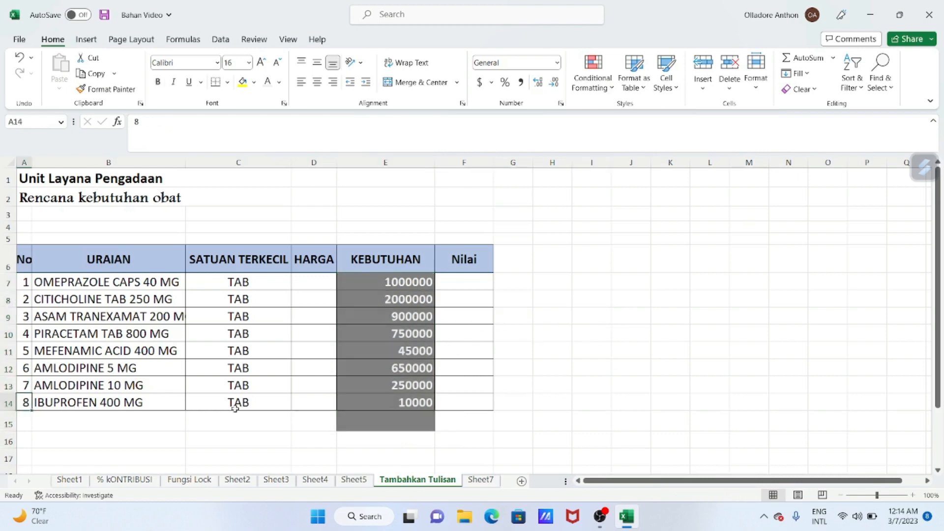
- Open the full number format settings for E7:E17 and choose the Custom category
drag(403, 282, 408, 451)
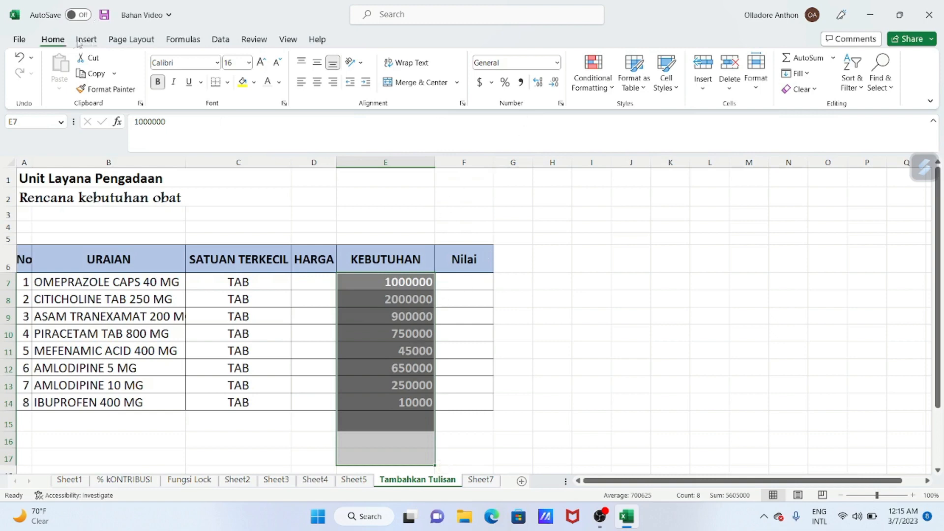
click(558, 62)
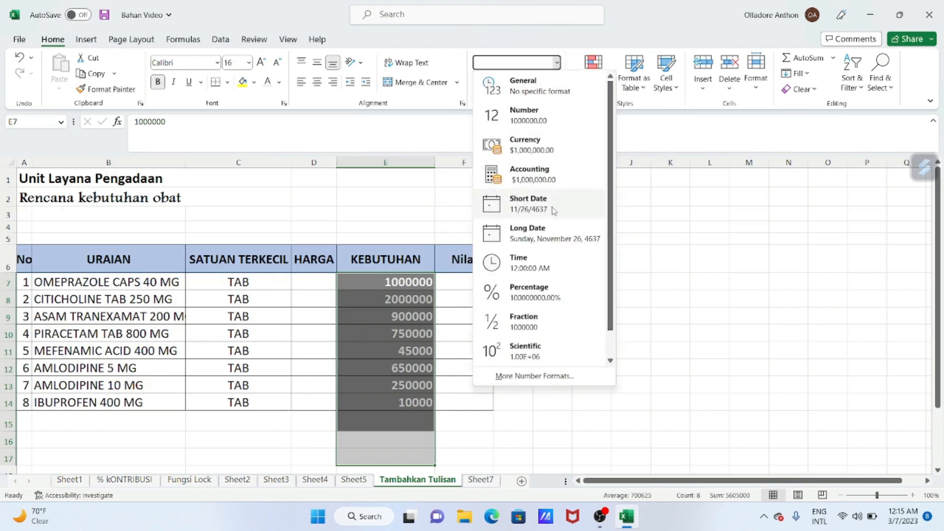
click(535, 377)
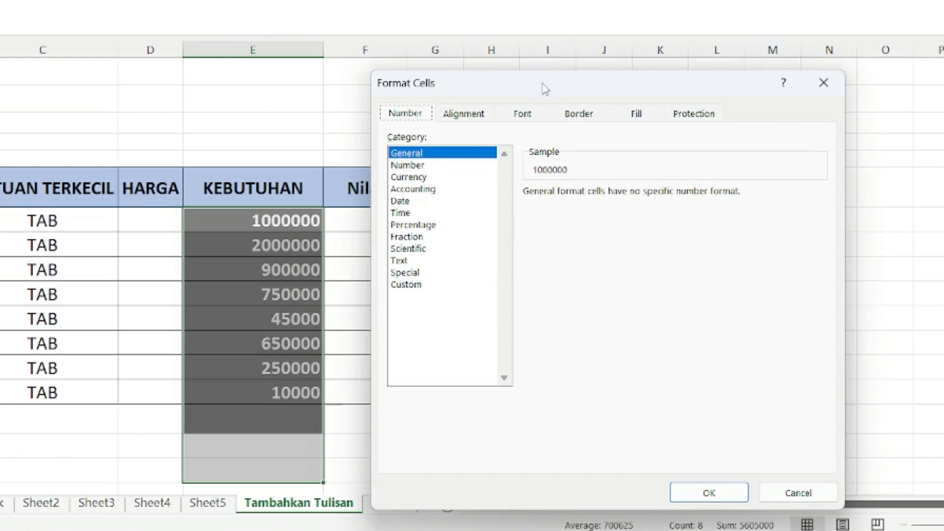
drag(545, 89, 546, 10)
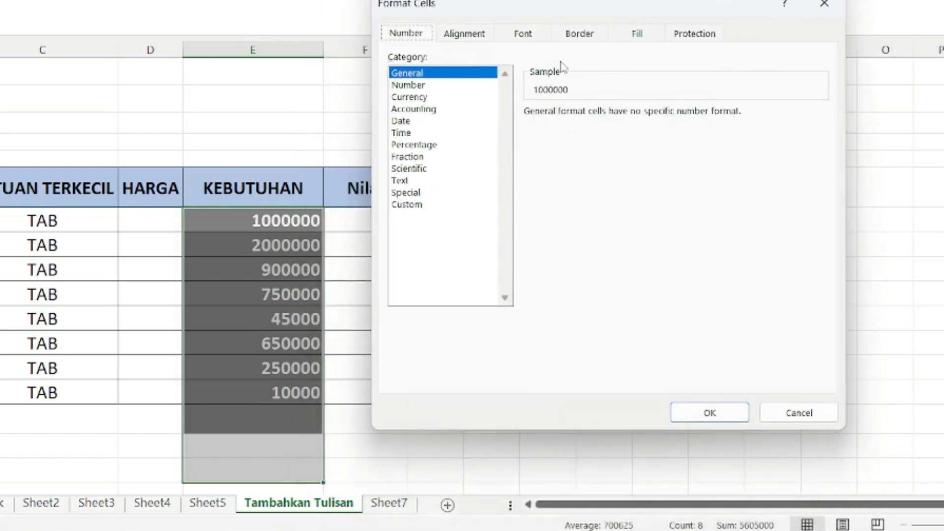
click(399, 204)
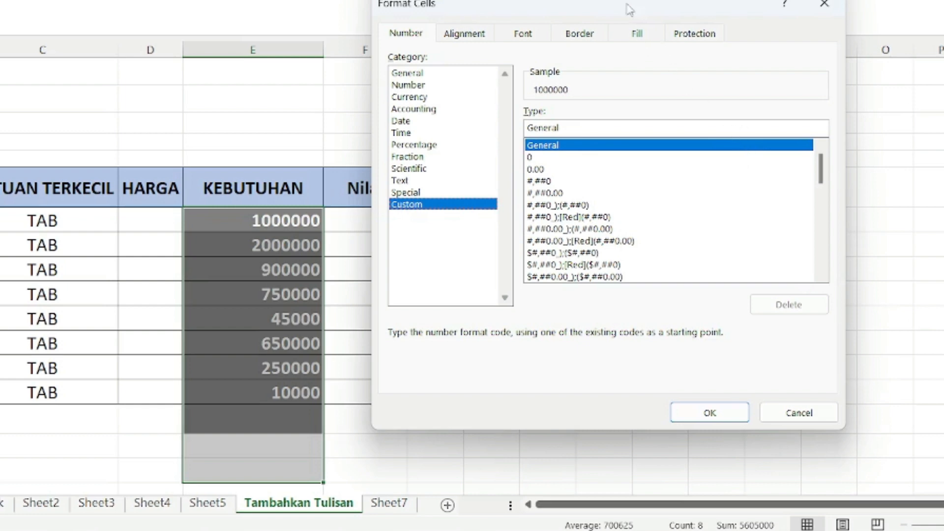
drag(630, 9, 666, 19)
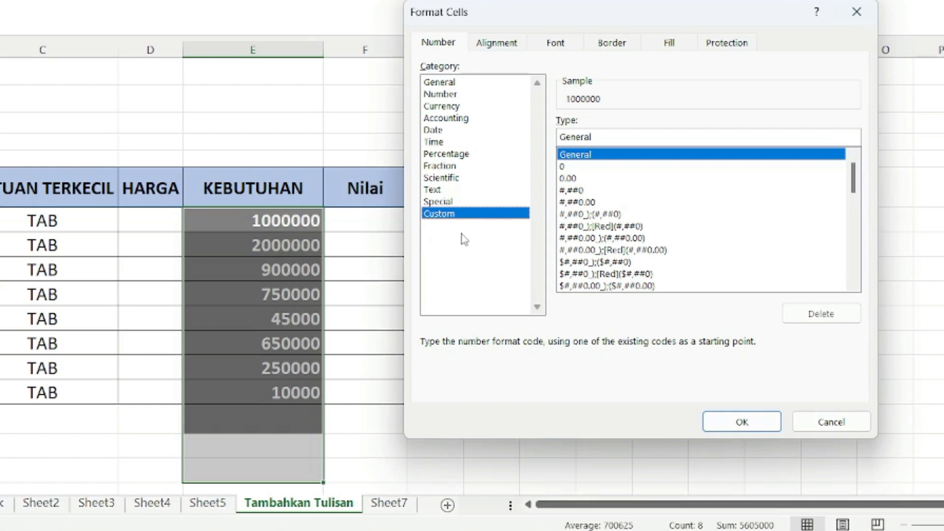
- Apply the custom number format #,##0 "TAB" to the selected KEBUTUHAN cells, based on the existing #,##0 code
click(572, 190)
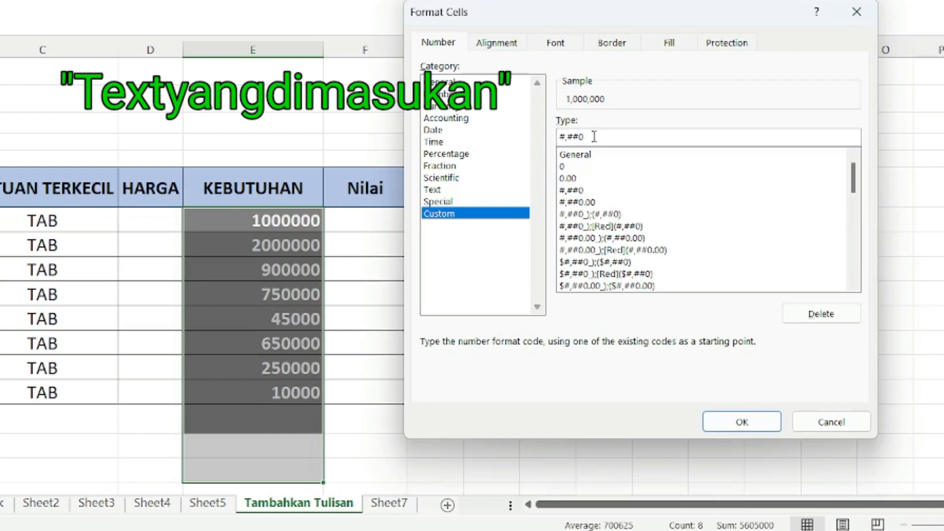
text(")
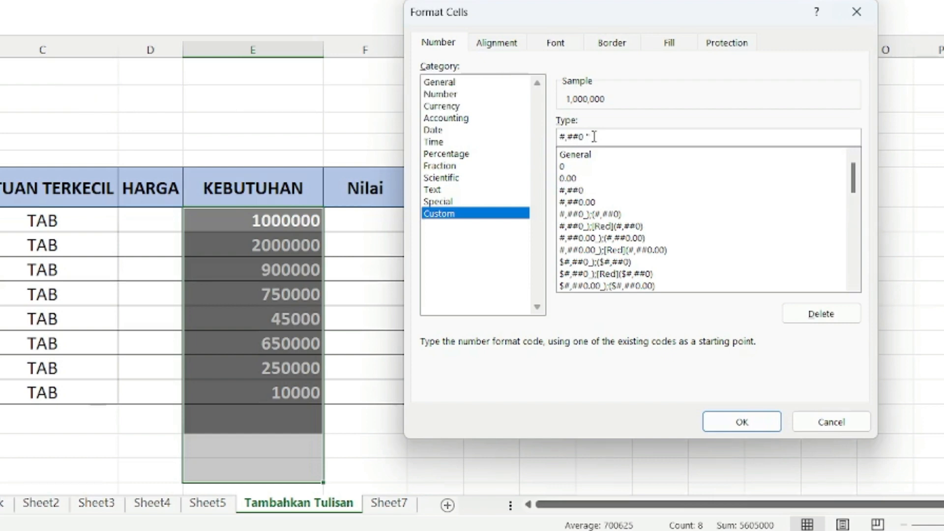
text(TAB)
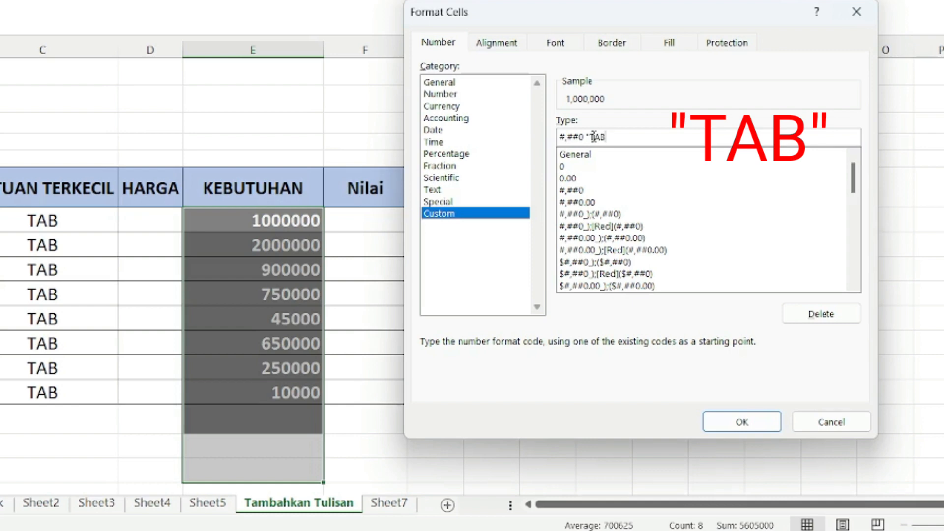
text(")
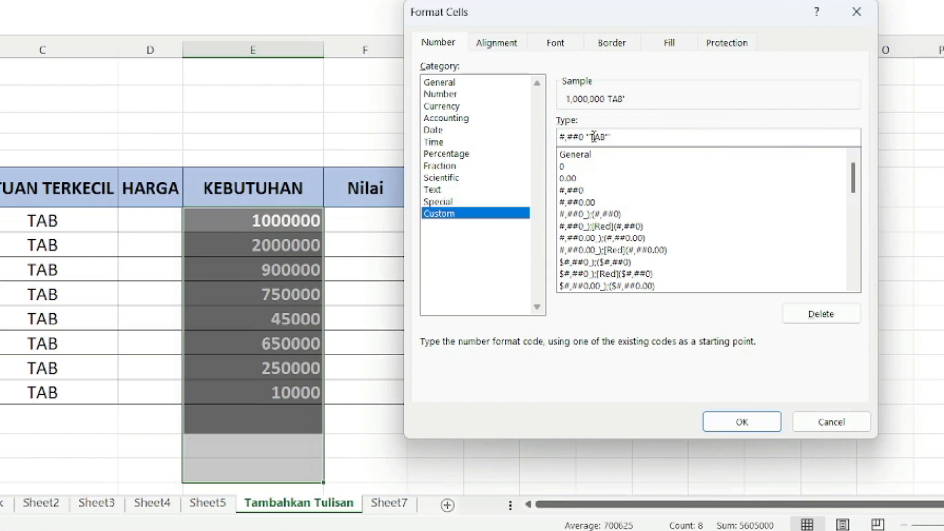
key(BackSpace)
drag(630, 16, 586, 27)
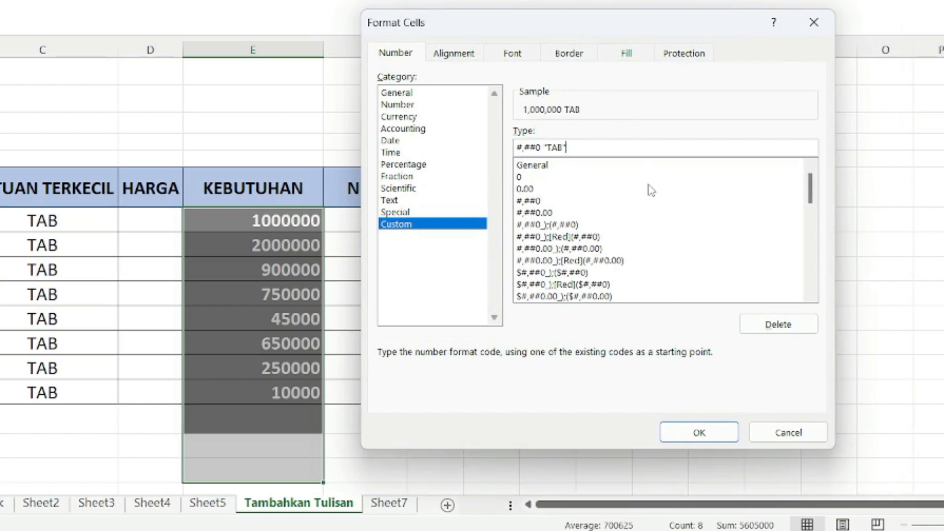
click(696, 441)
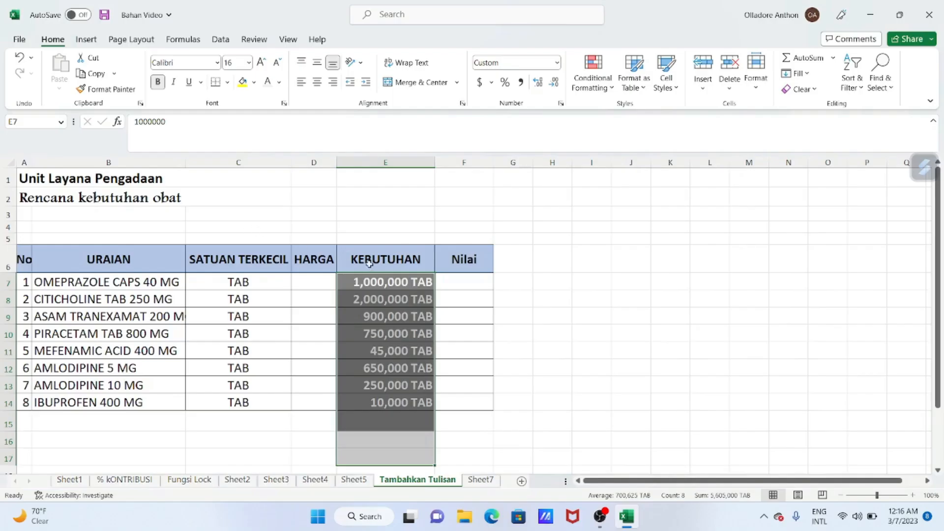
- Enter 100000 in cell E15 and 1000 in cell E16, below the KEBUTUHAN quantities
scroll(411, 294, down, 1)
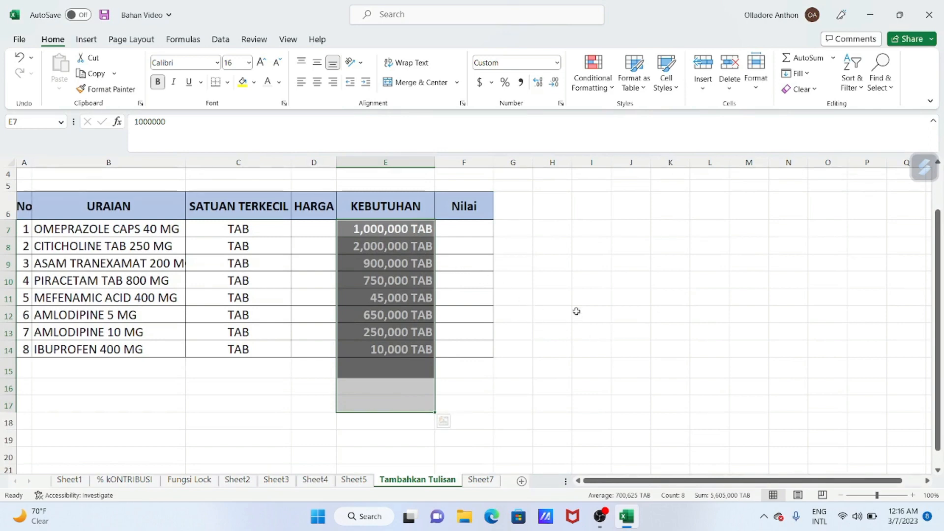
drag(371, 367, 379, 400)
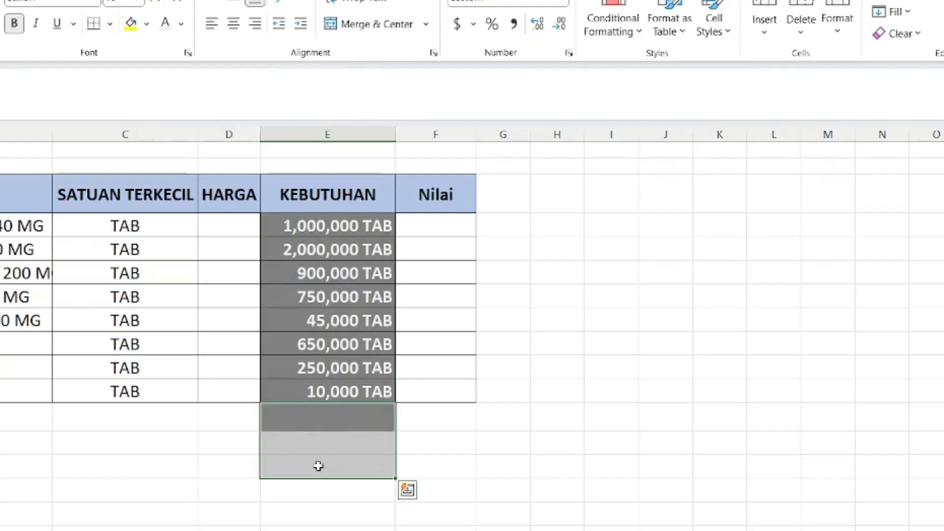
click(314, 427)
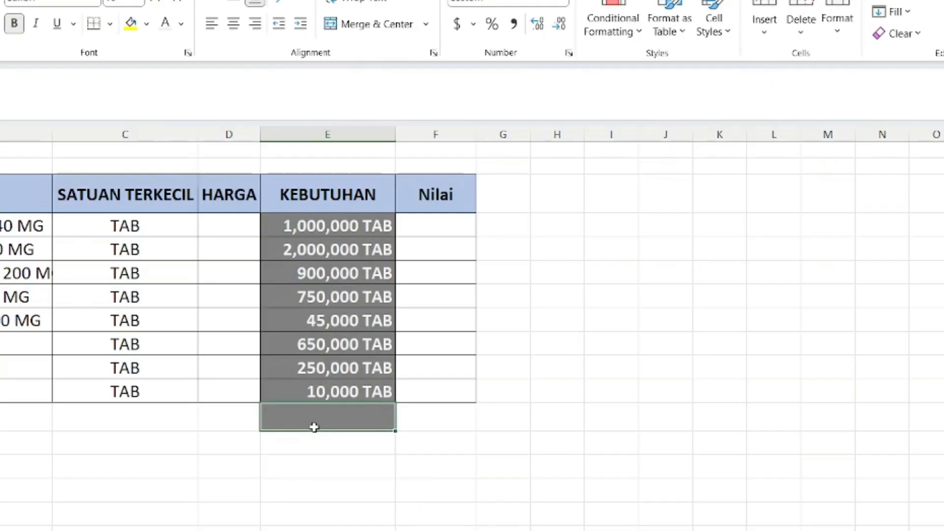
text(100000)
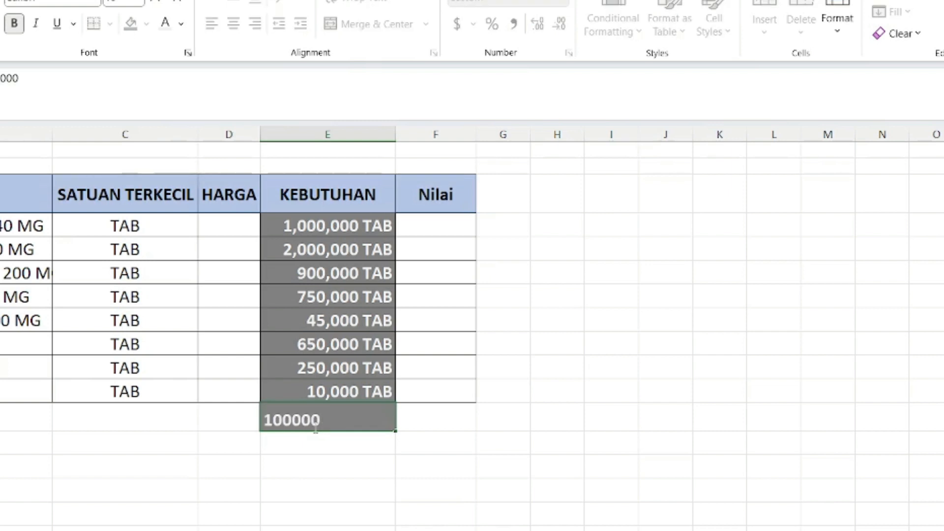
key(Tab)
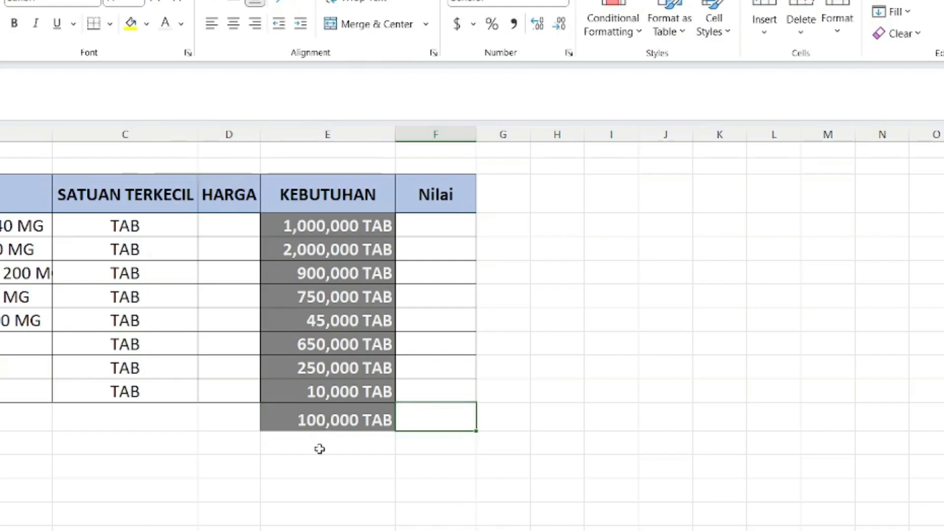
click(320, 450)
text(1000)
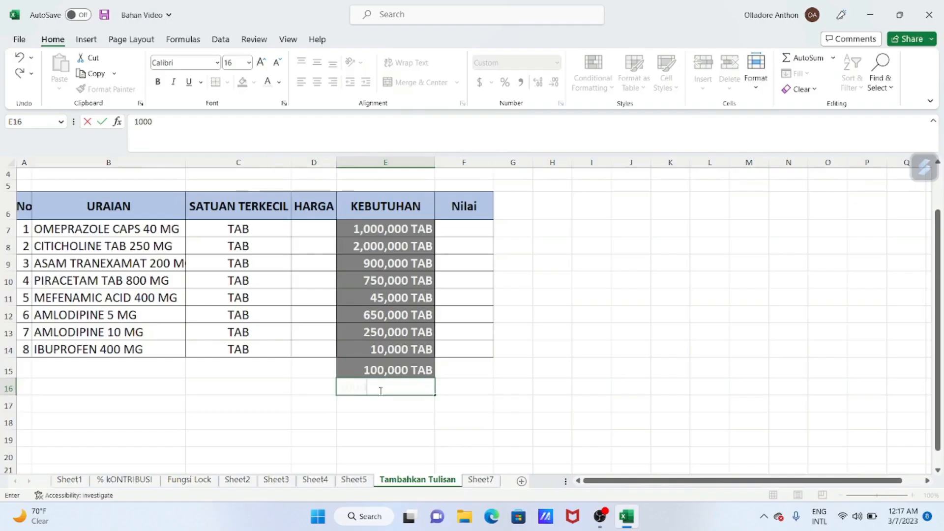
click(460, 364)
- Fill cells E7:E18 of the KEBUTUHAN column with a dark grey theme colour
drag(373, 228, 395, 418)
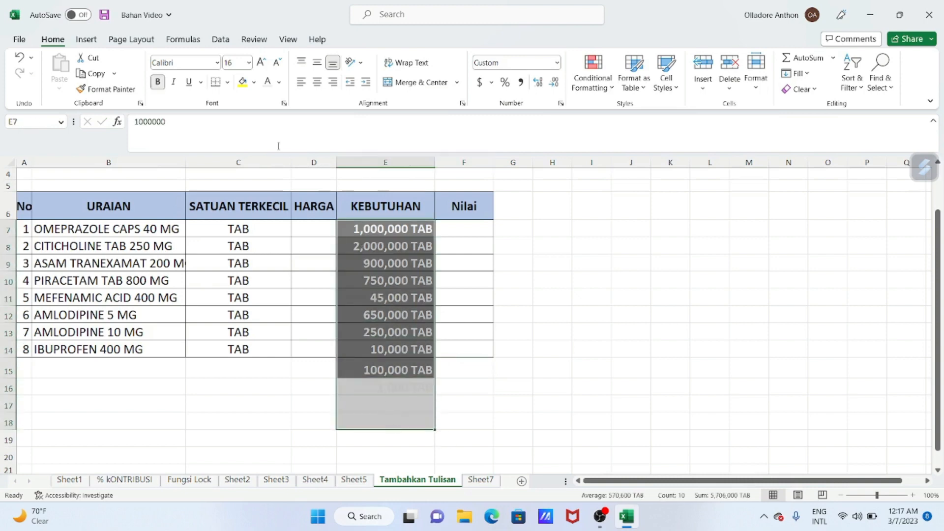
click(254, 83)
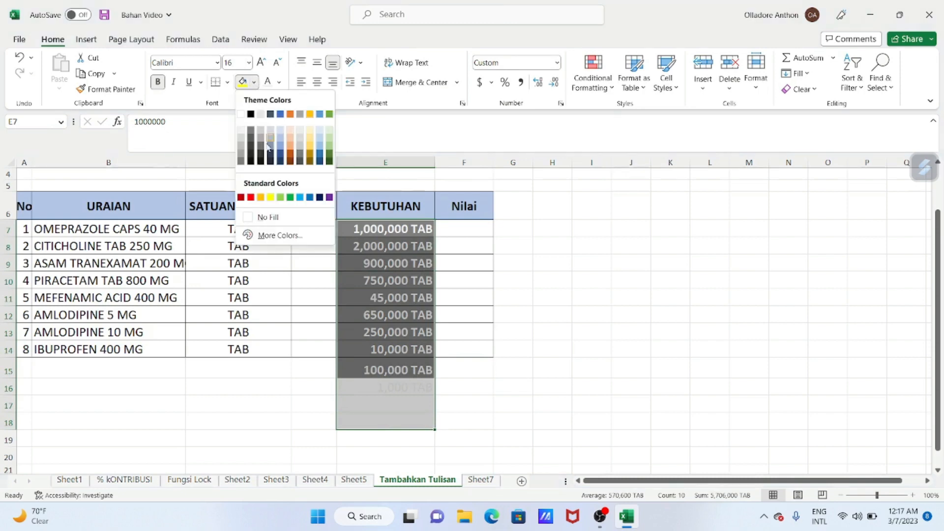
click(241, 138)
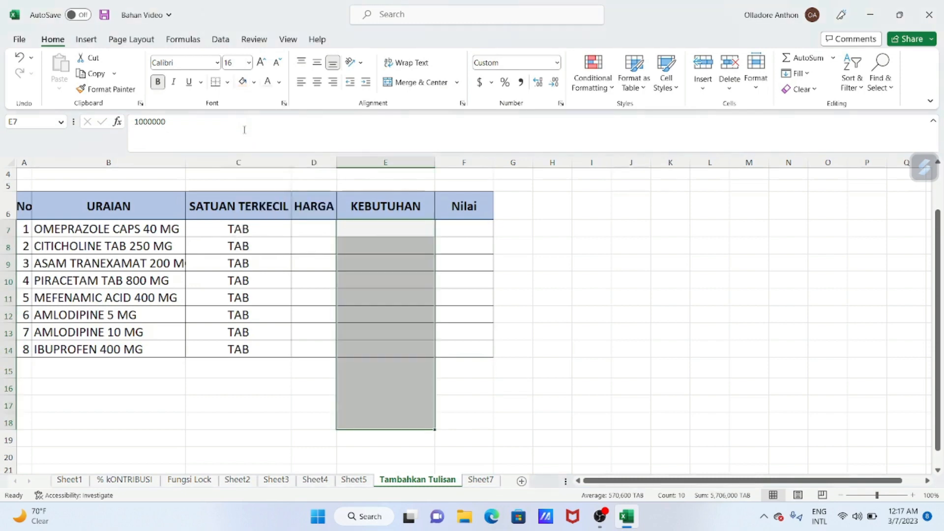
click(254, 83)
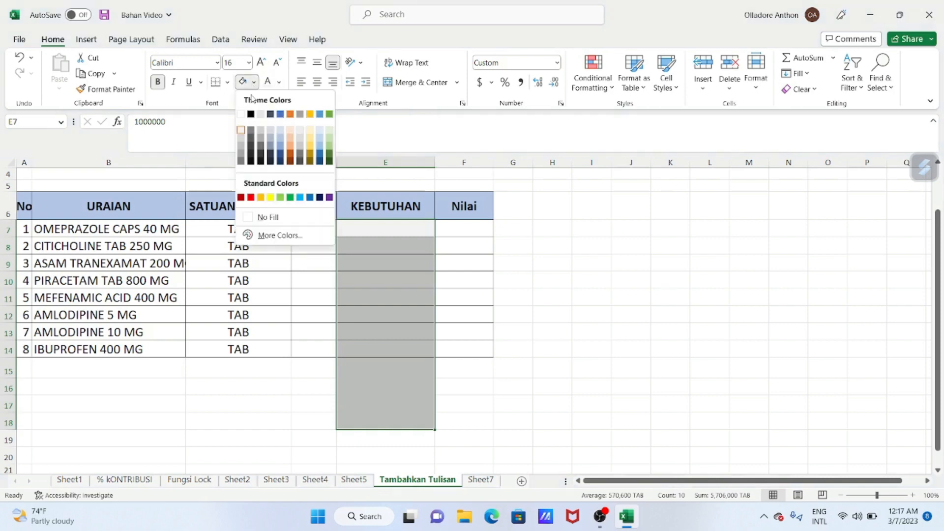
click(251, 153)
- Enter 100000 in cell E17, below the existing KEBUTUHAN quantities
click(397, 390)
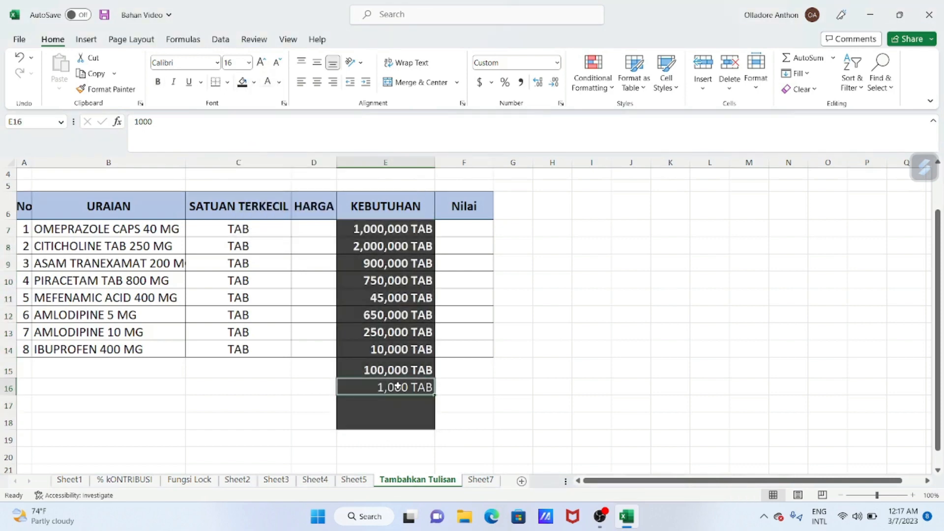
click(395, 403)
text(100000)
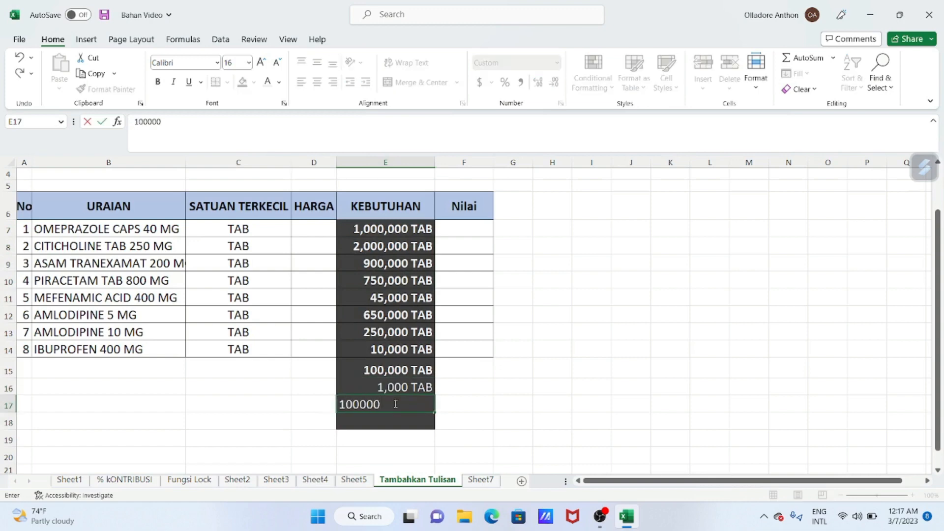
key(Tab)
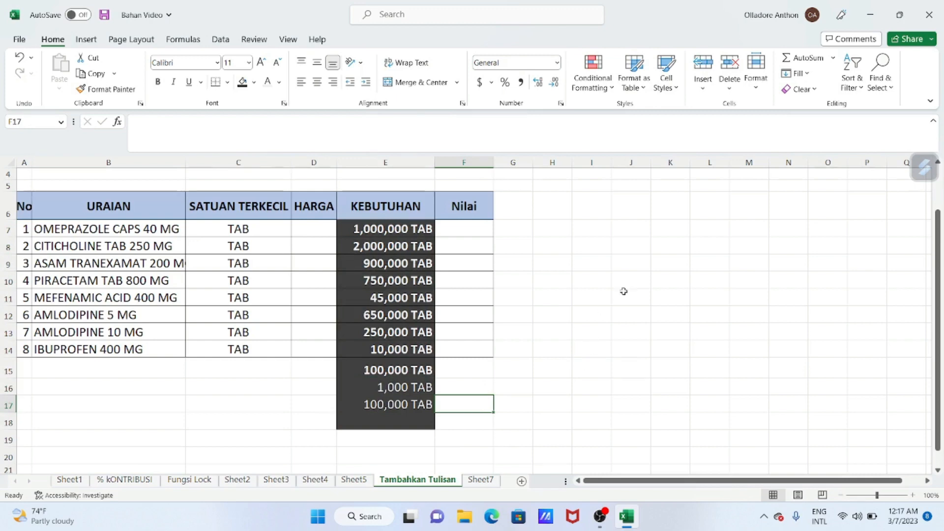
click(606, 304)
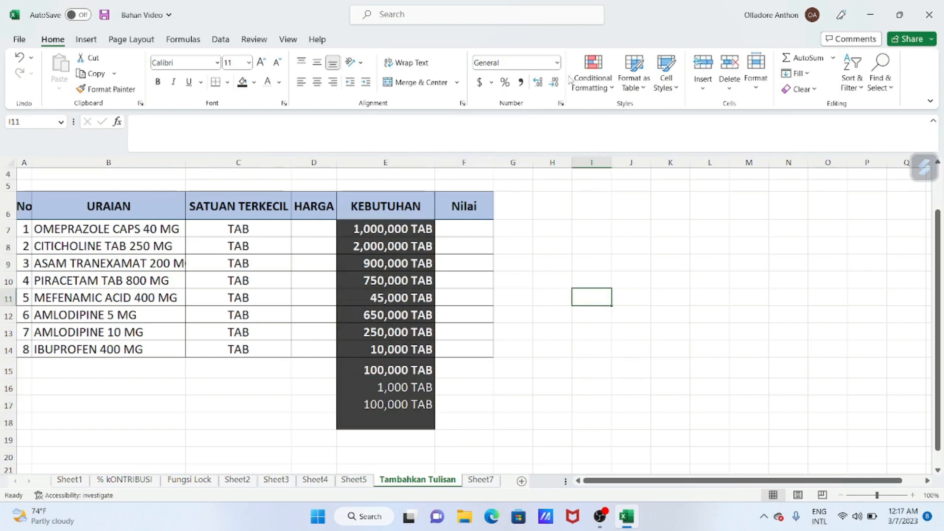
- Apply the custom number format _(* #,##0_);_(* (#,##0);_(* "-"_);_(@_) to the PIRACETAM quantity in cell E10
click(558, 64)
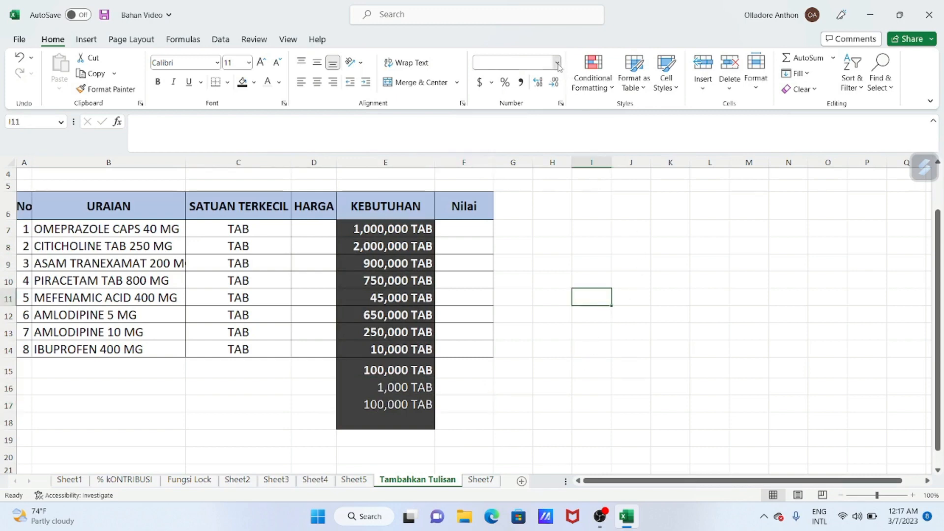
click(615, 242)
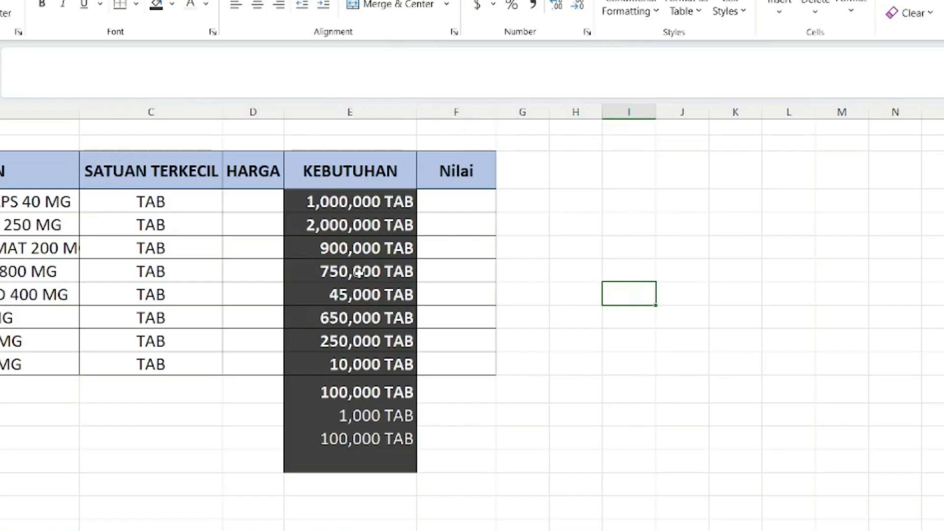
right_click(395, 284)
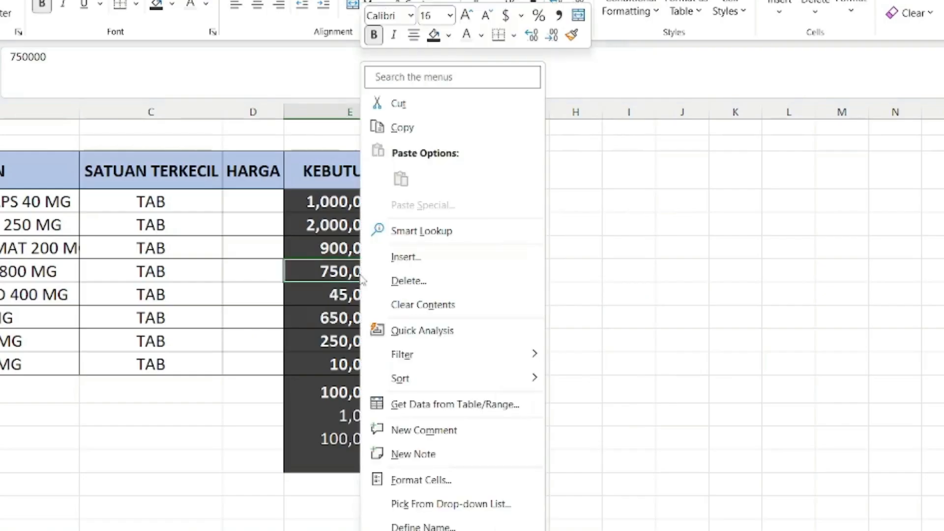
click(451, 481)
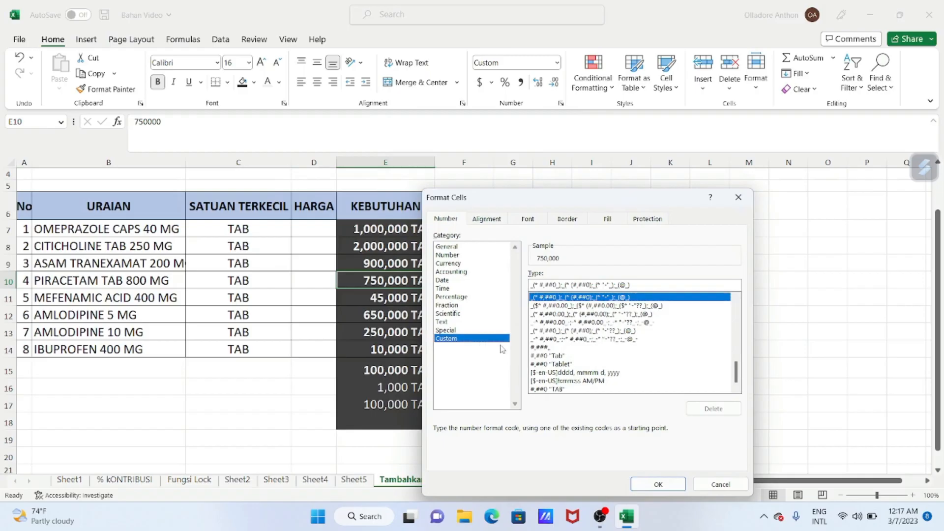
click(656, 483)
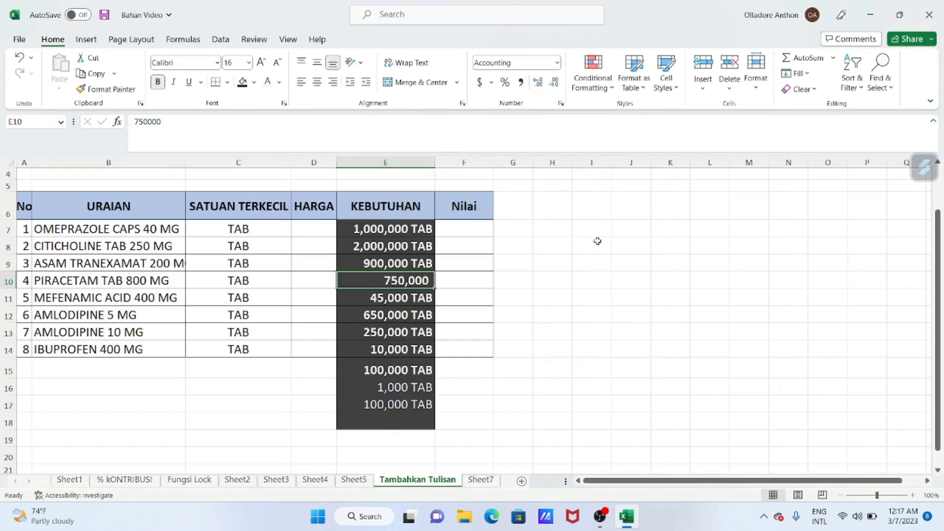
click(598, 330)
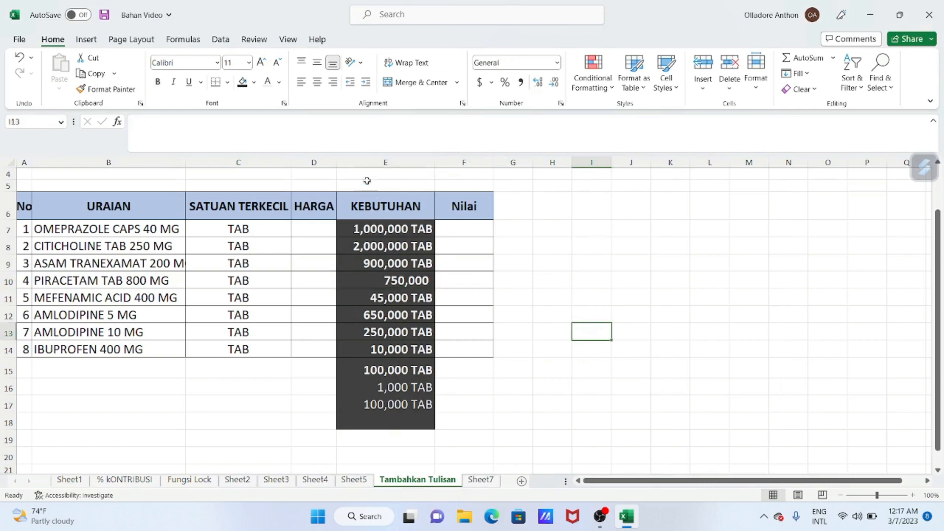
- Narrow the HARGA column slightly and select the whole table area A6:F18
drag(336, 167, 315, 167)
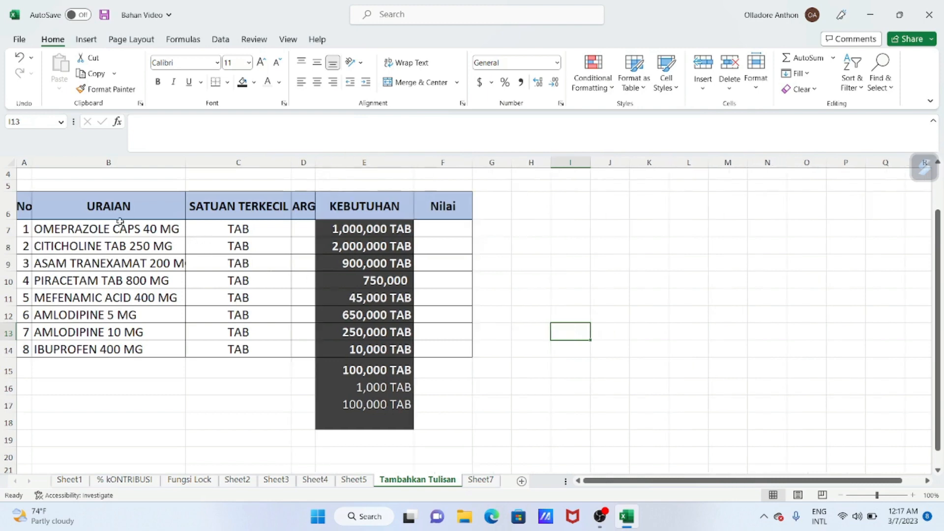
drag(25, 207, 445, 416)
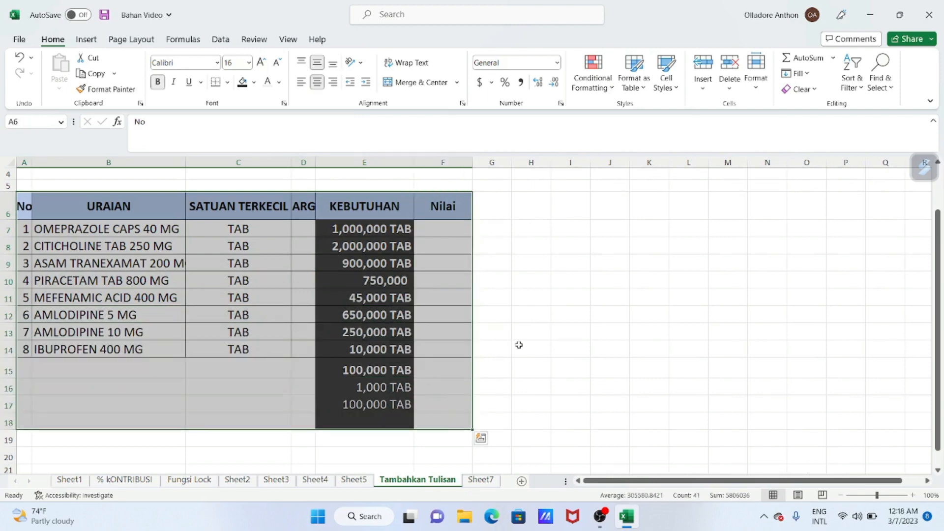